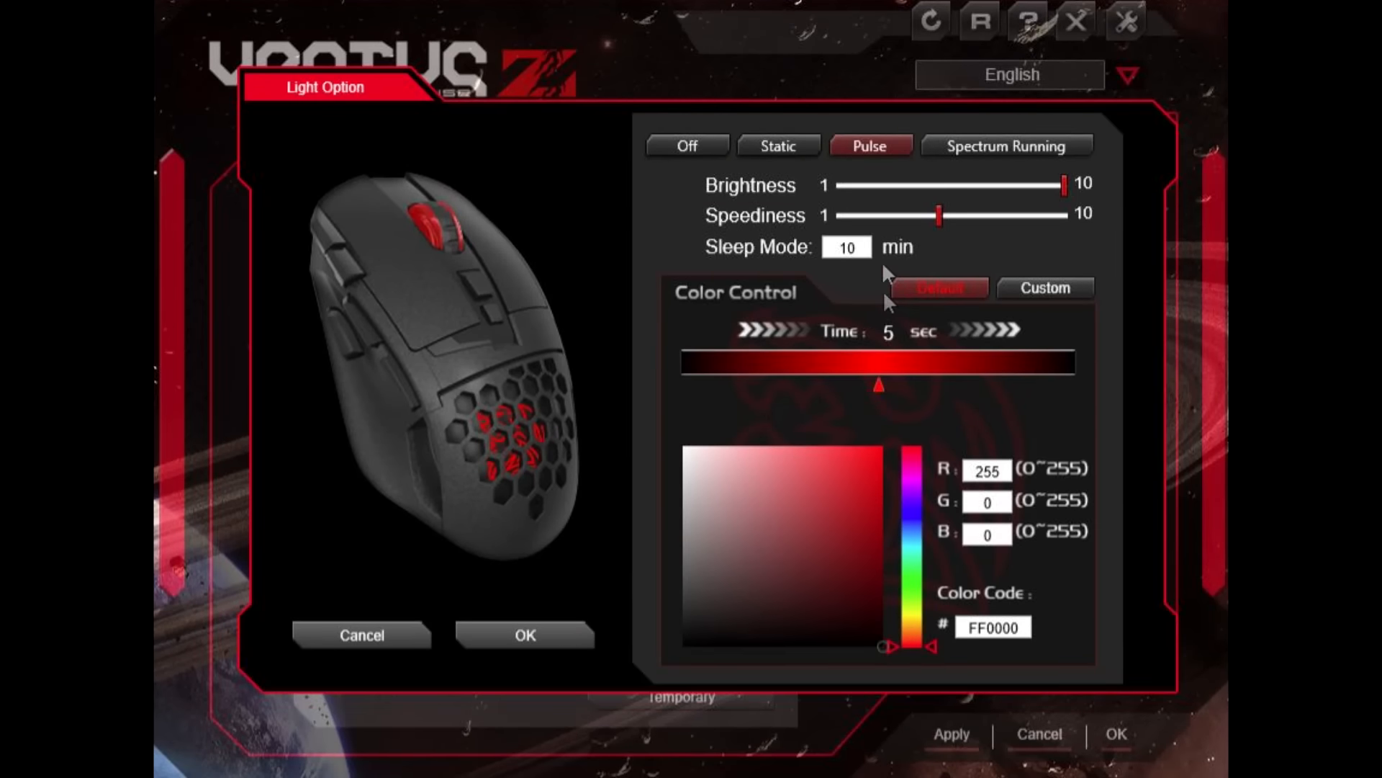
# Switch the lighting effect to Spectrum Running at full brightness with Speediness 10
pyautogui.click(988, 146)
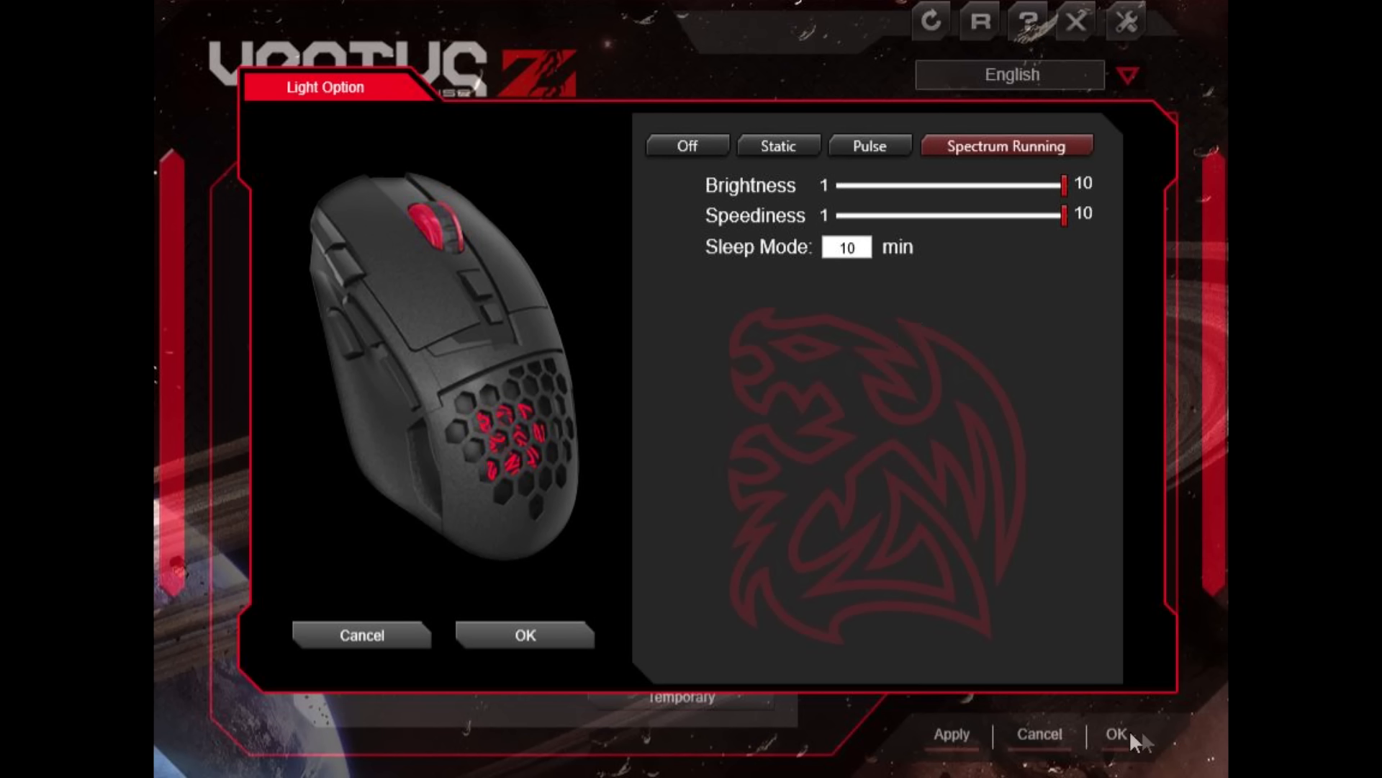
# Confirm the Spectrum Running lighting and return to the Profile 1 button assignment screen
pyautogui.click(568, 638)
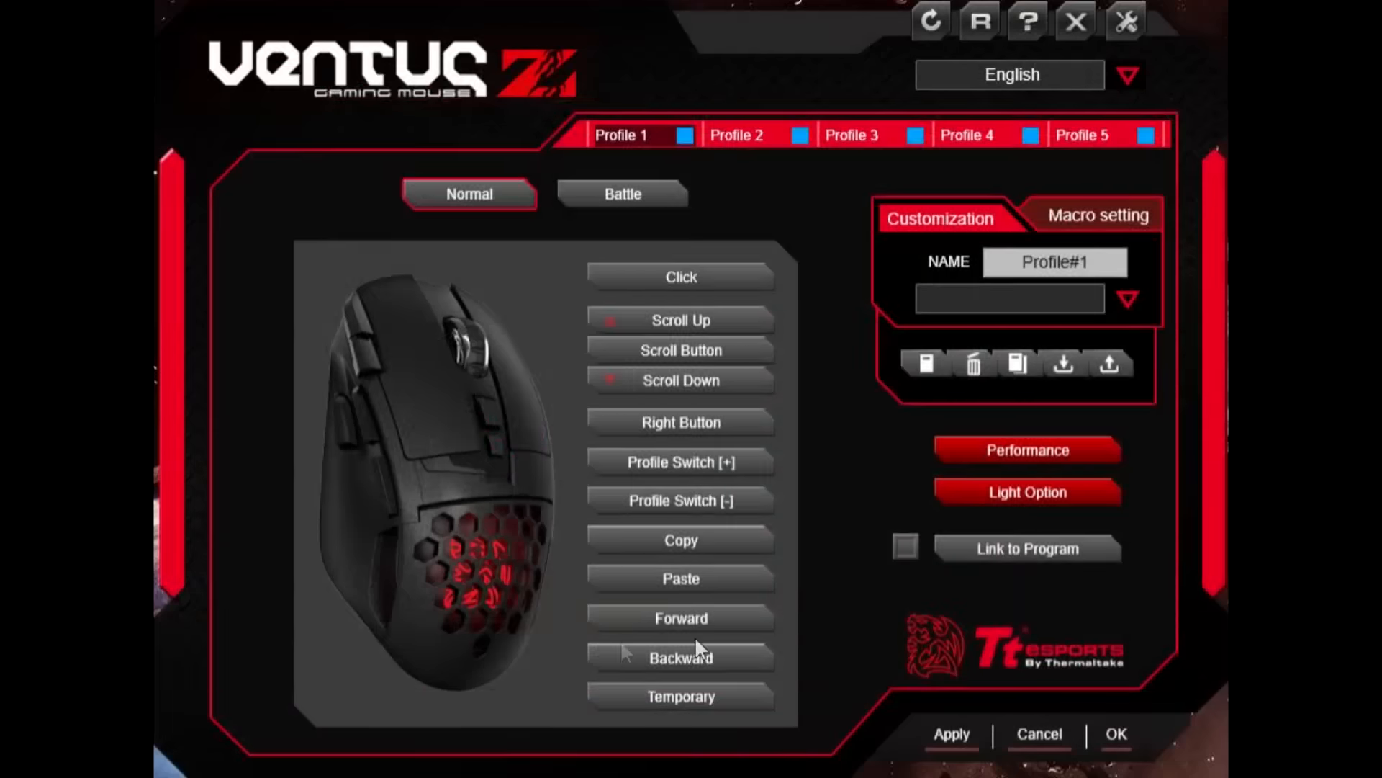